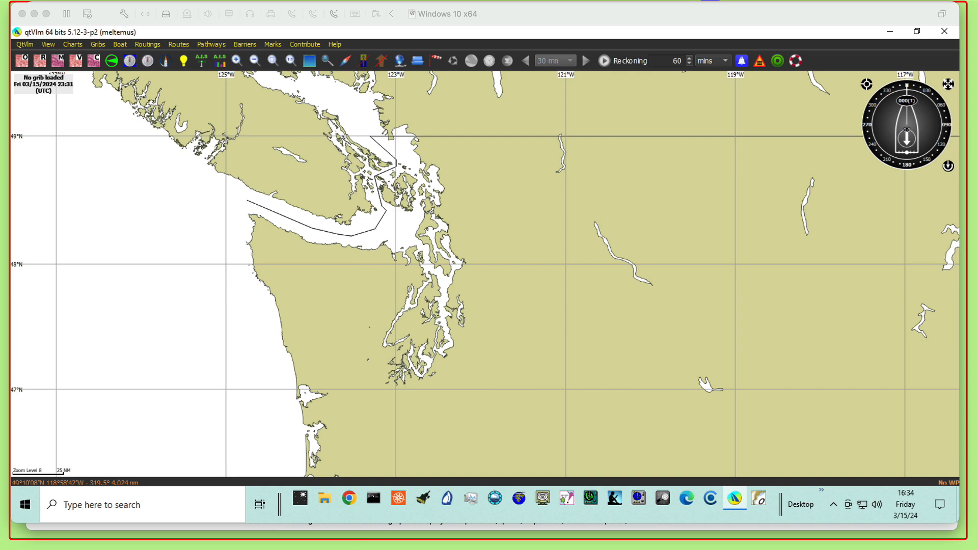
Switch to the browser and read through the Starpath USB Barometer product page
key("super+Tab")
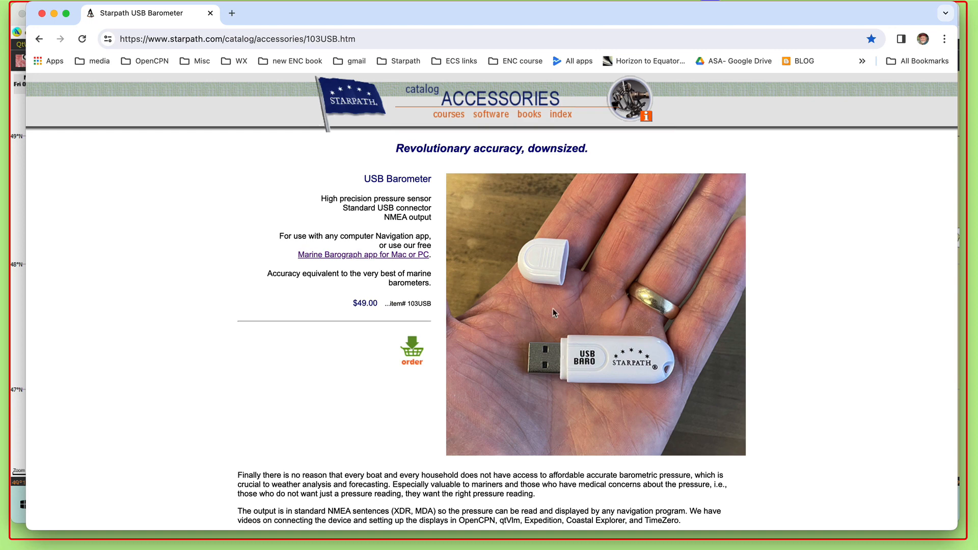
scroll(671, 366, "down", 5)
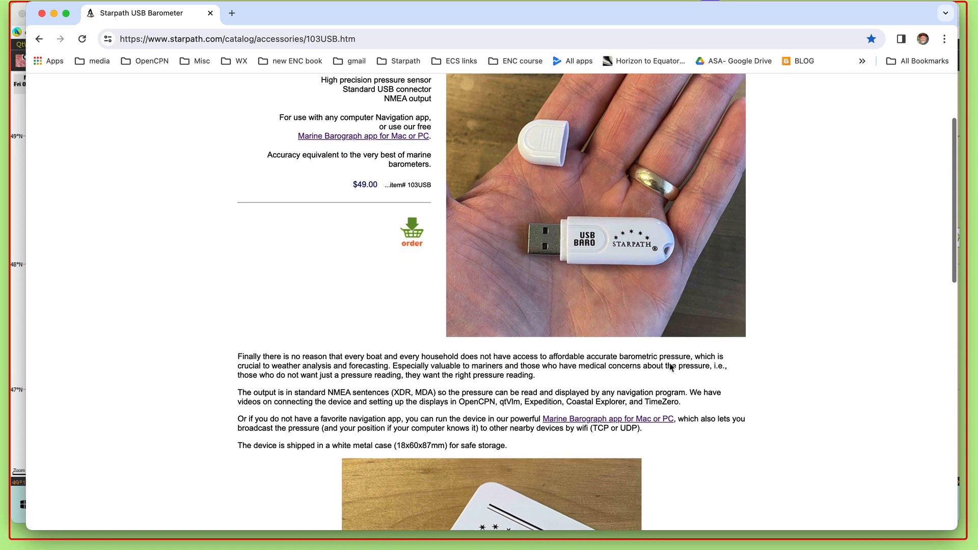
scroll(671, 367, "down", 10)
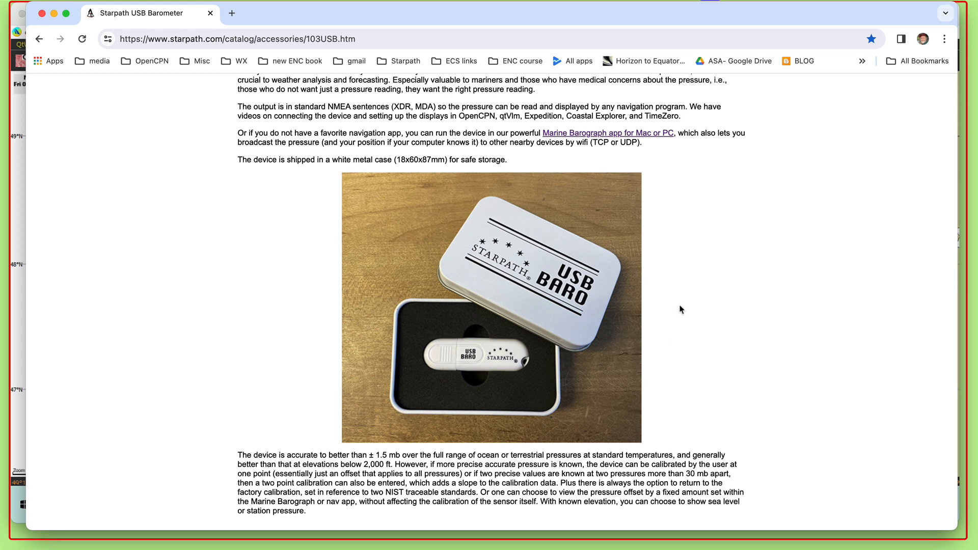
scroll(739, 325, "up", 14)
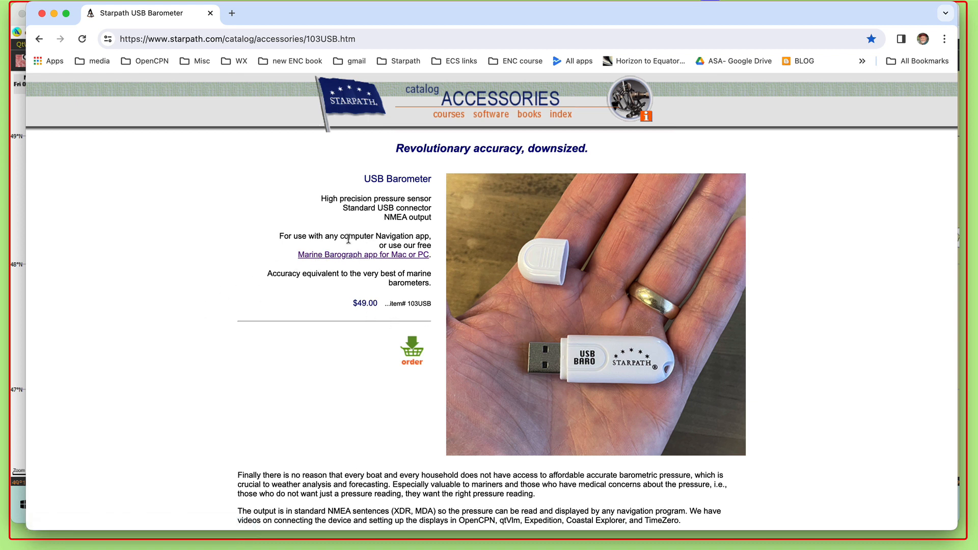
Open the linked Marine Barograph app page, look over its downloads and help text, and return to qtVlm
left_click(331, 255)
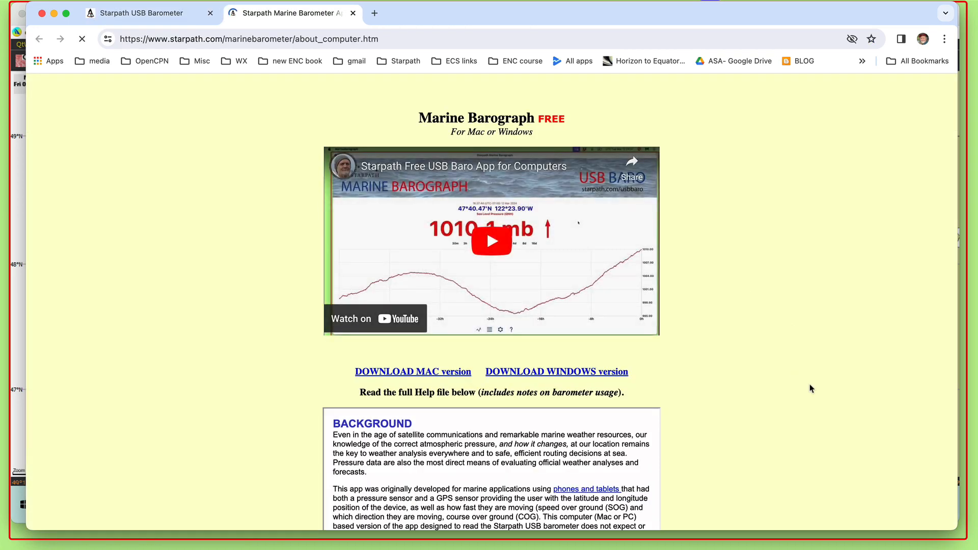
scroll(734, 403, "down", 3)
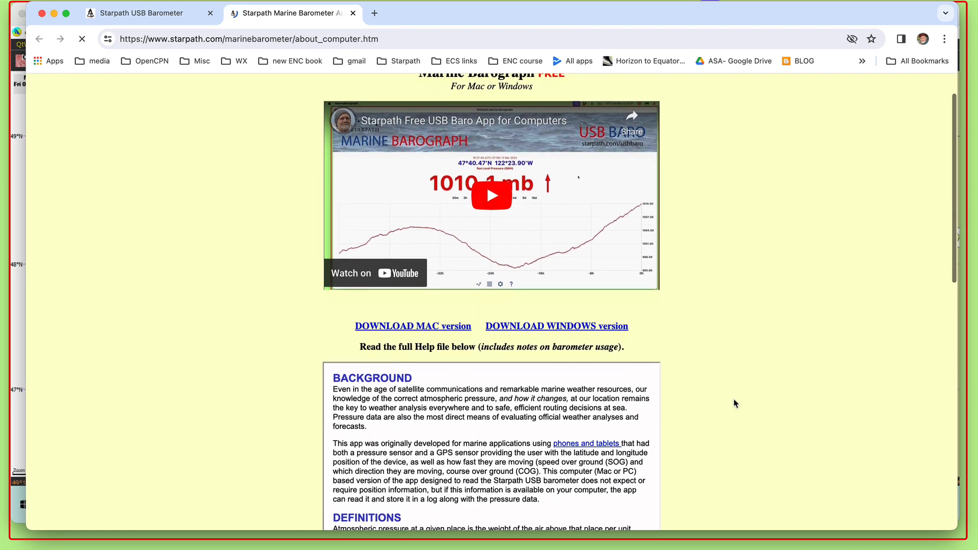
scroll(734, 403, "down", 6)
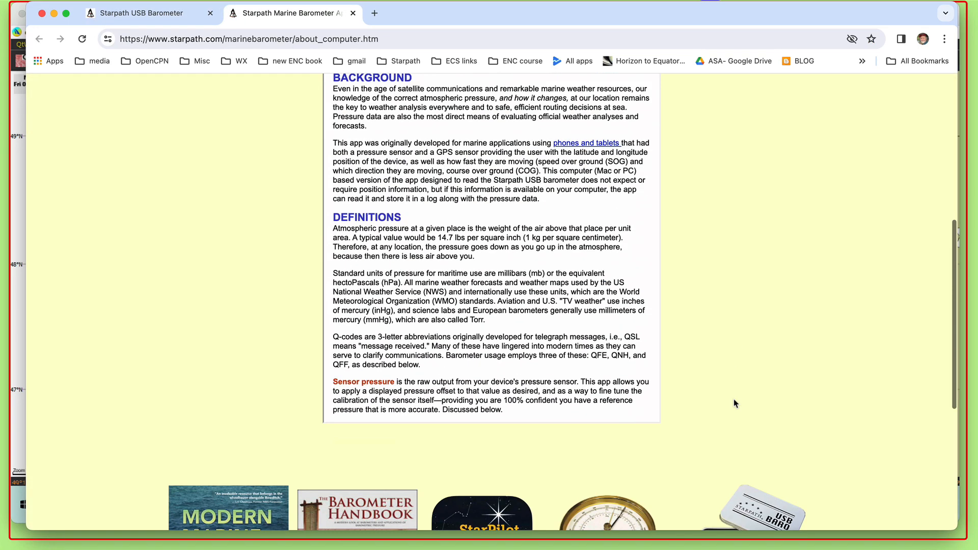
scroll(733, 402, "up", 8)
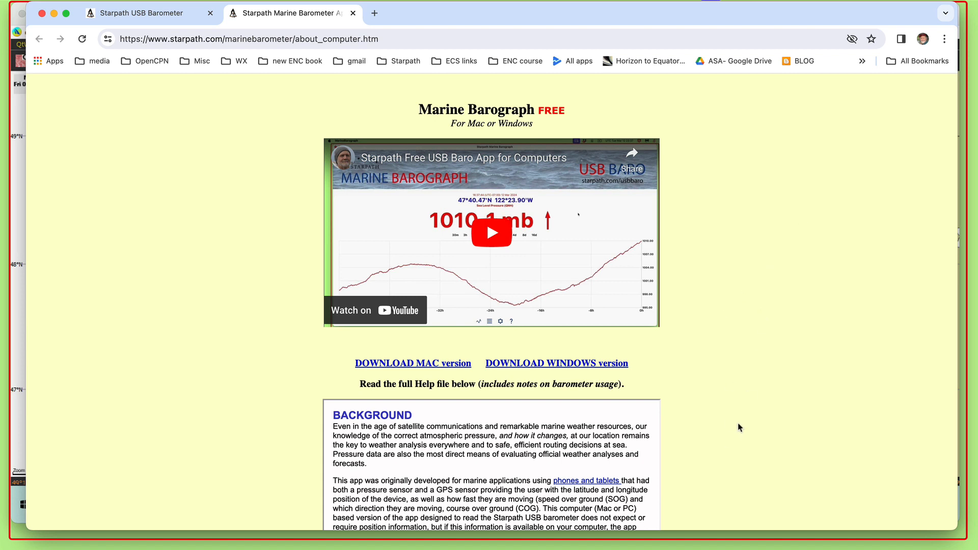
scroll(738, 426, "down", 2)
scroll(738, 426, "down", 5)
scroll(738, 427, "up", 6)
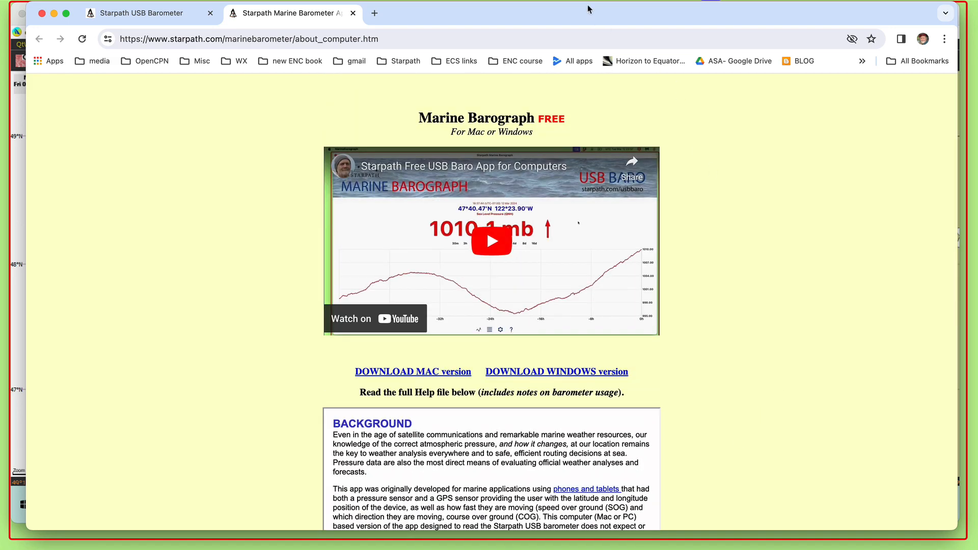
left_click_drag(590, 10, 685, 549)
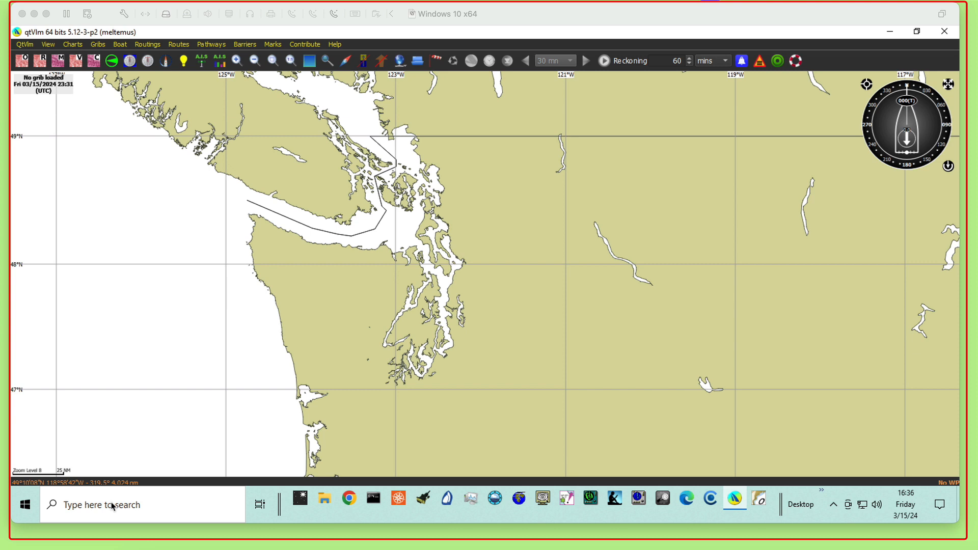
Set incoming NMEA serial port 1 to COM4 USB Serial Device in the qtVlm configuration and accept it
left_click(25, 42)
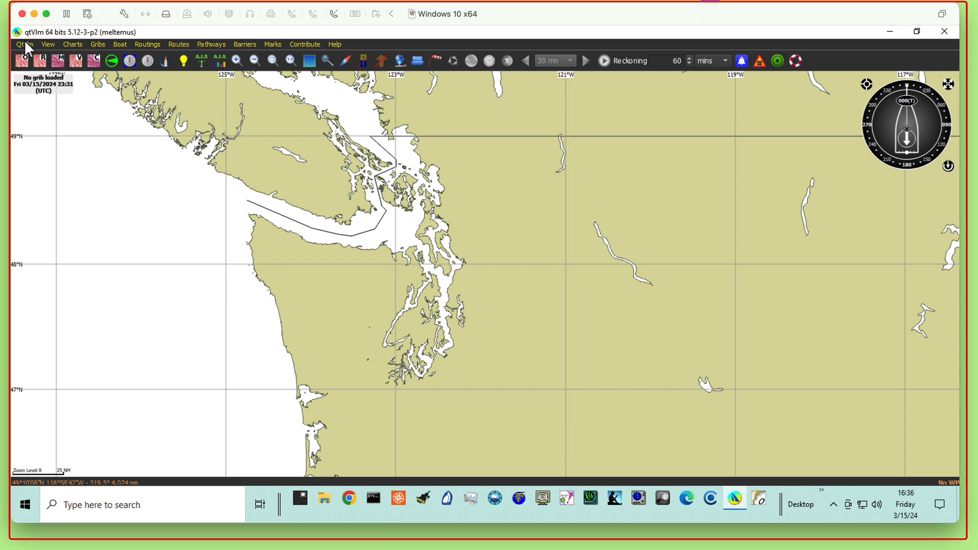
left_click(25, 44)
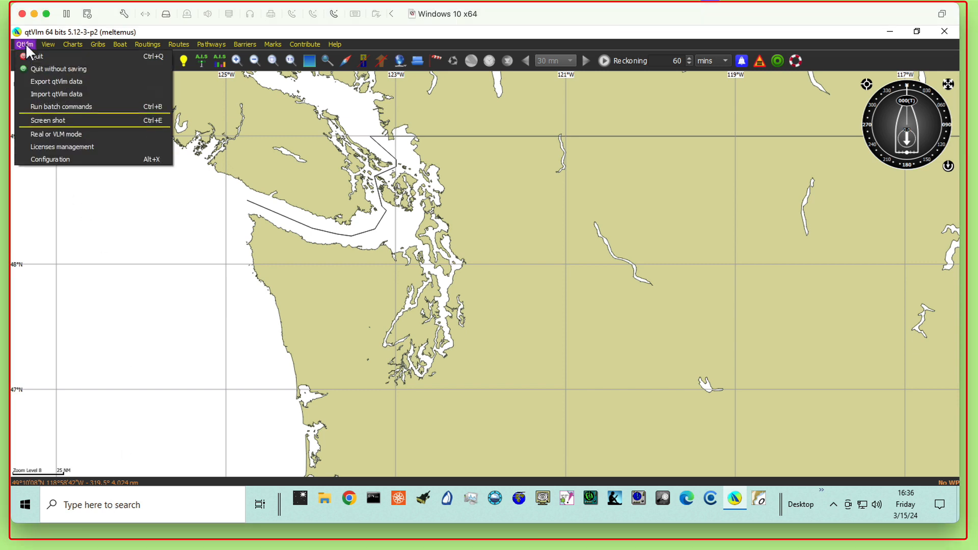
left_click(57, 164)
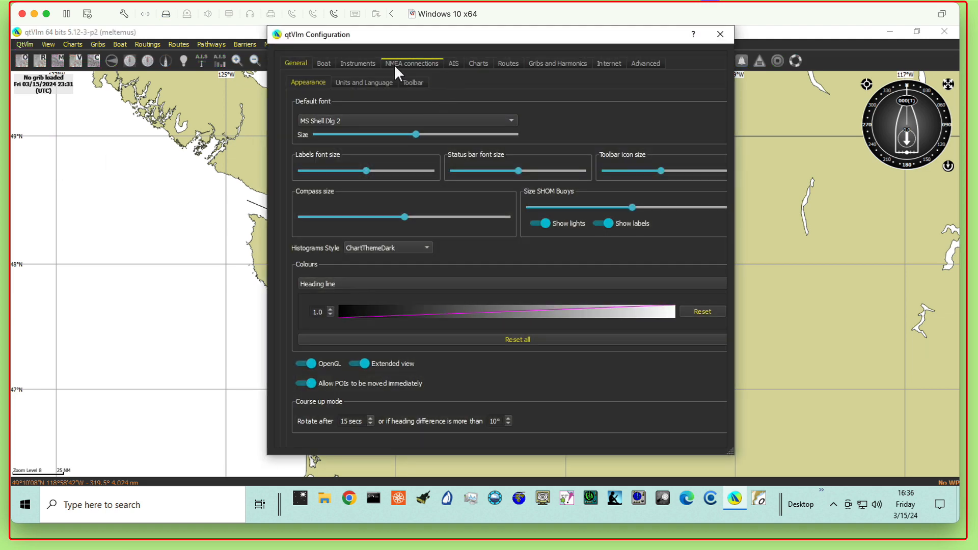
left_click(414, 62)
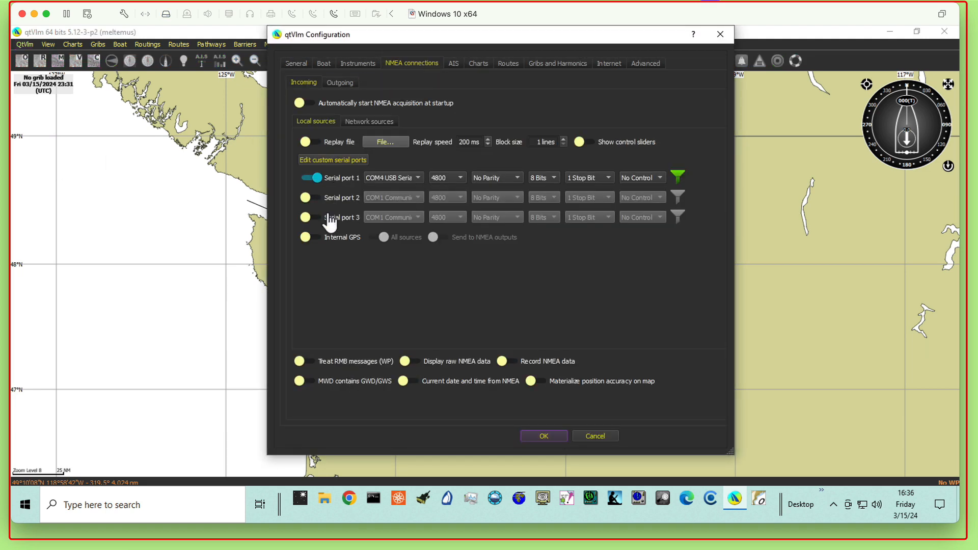
left_click(405, 177)
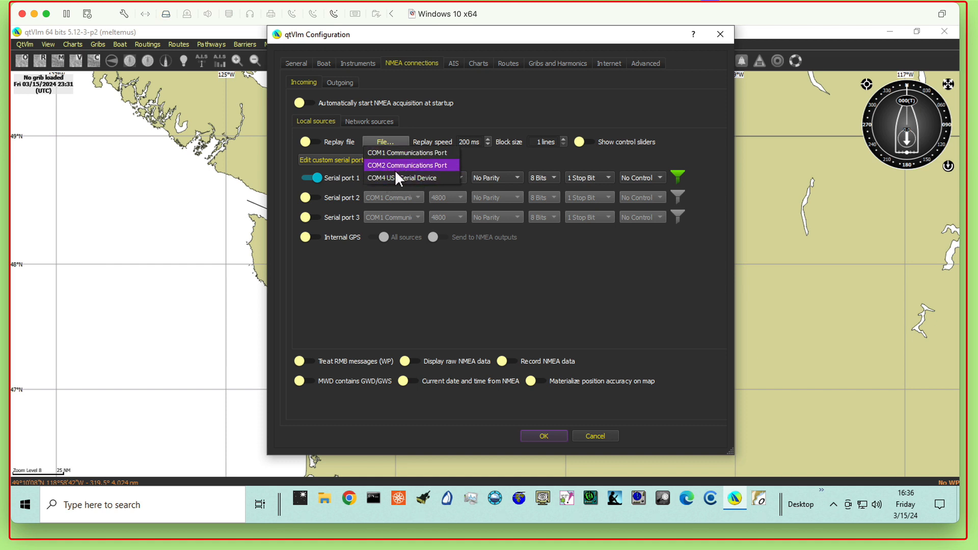
left_click(396, 177)
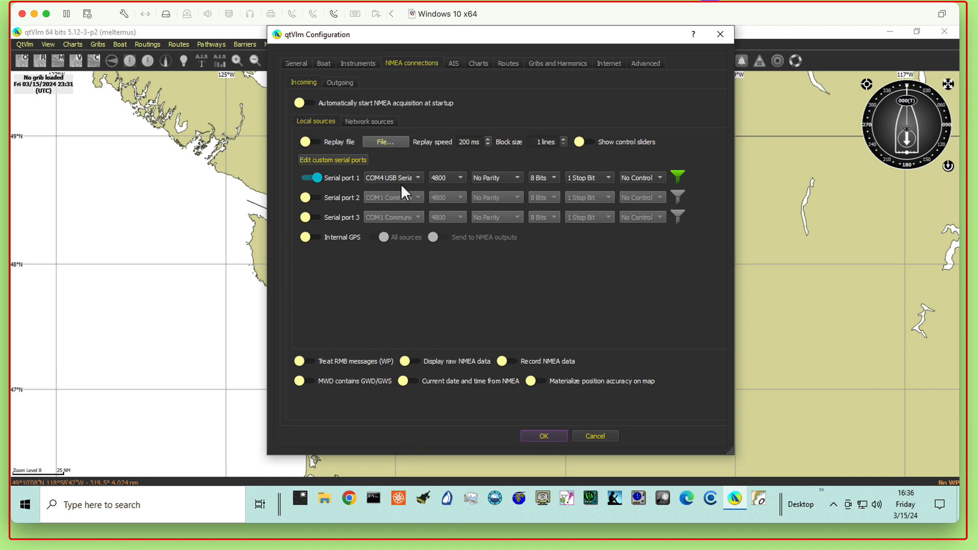
left_click(544, 435)
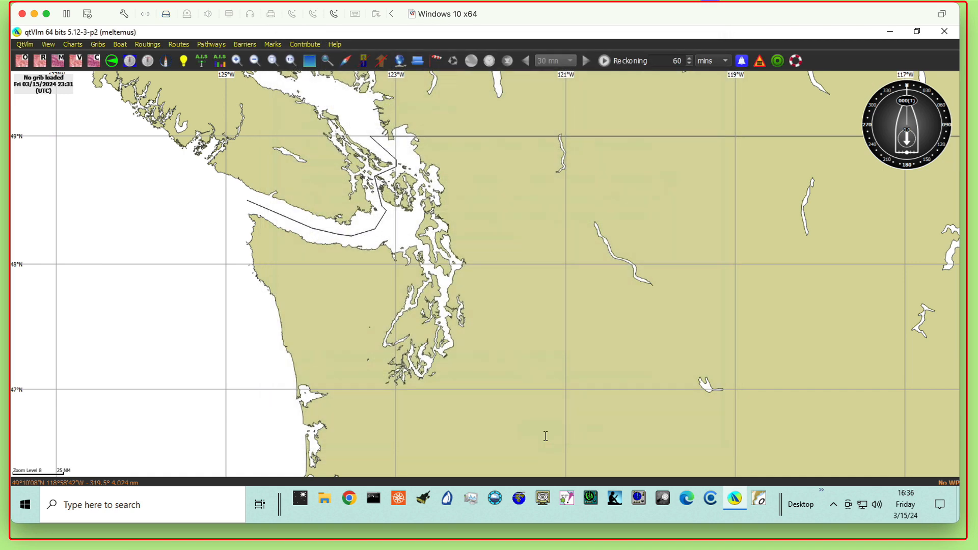
Check in Windows Device Manager which COM port under Ports (COM & LPT) belongs to the USB serial device
left_click(144, 507)
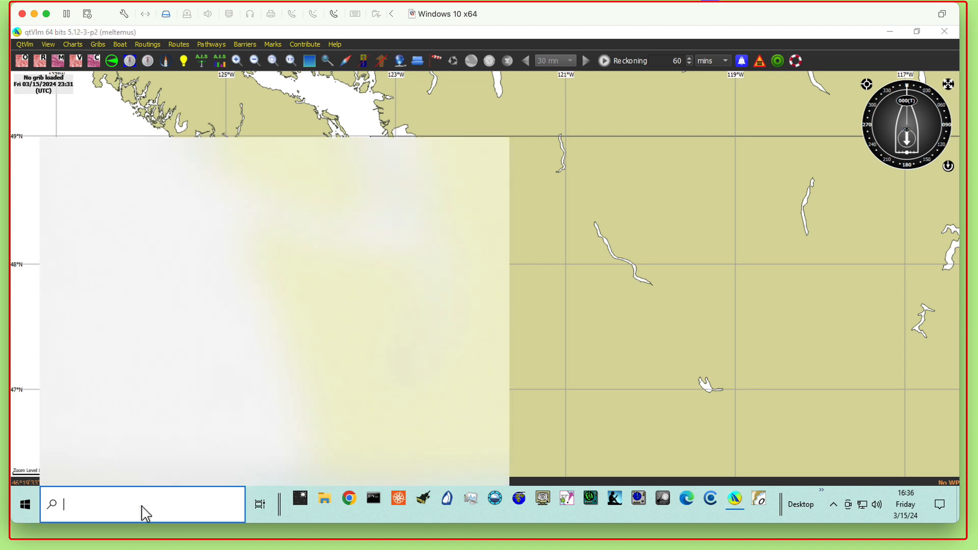
type("devi e")
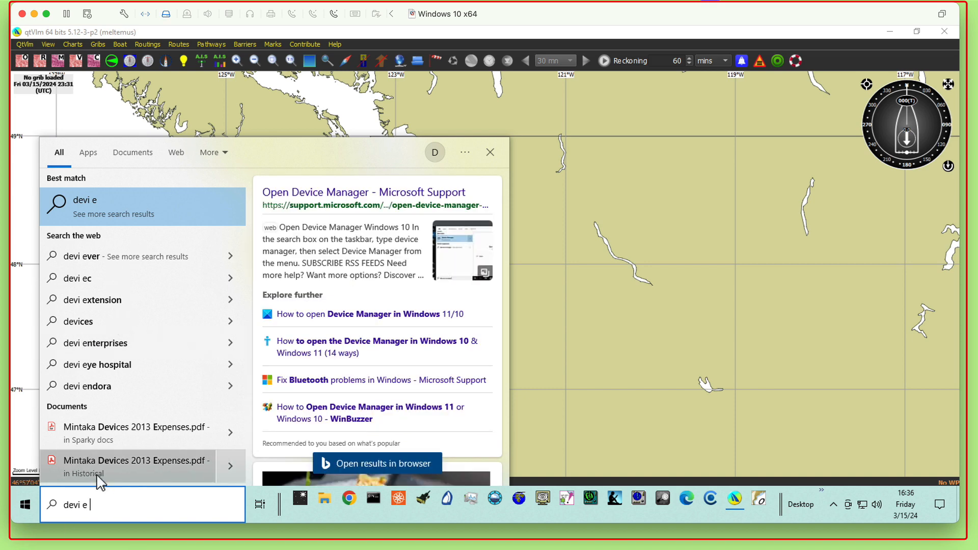
key("BackSpace")
key("BackSpace")
key("BackSpace")
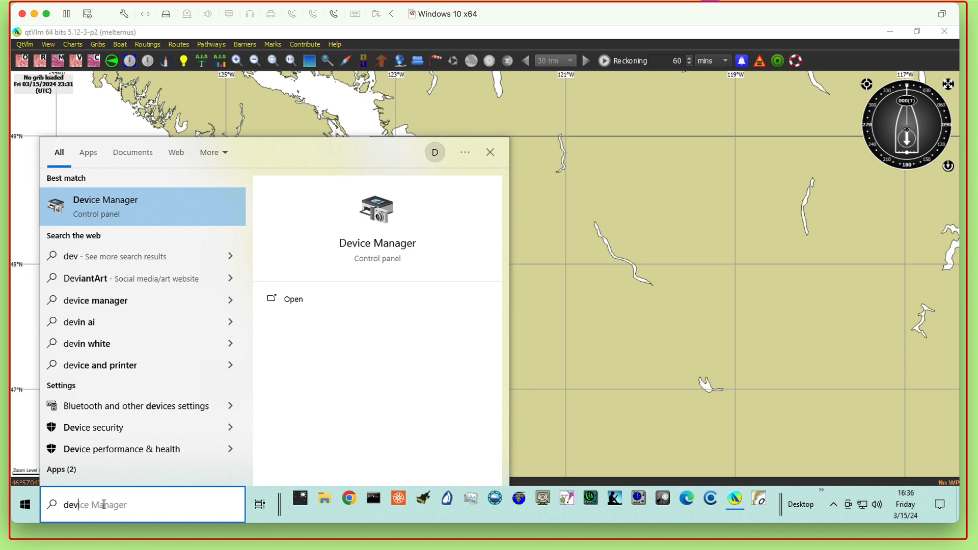
left_click(99, 201)
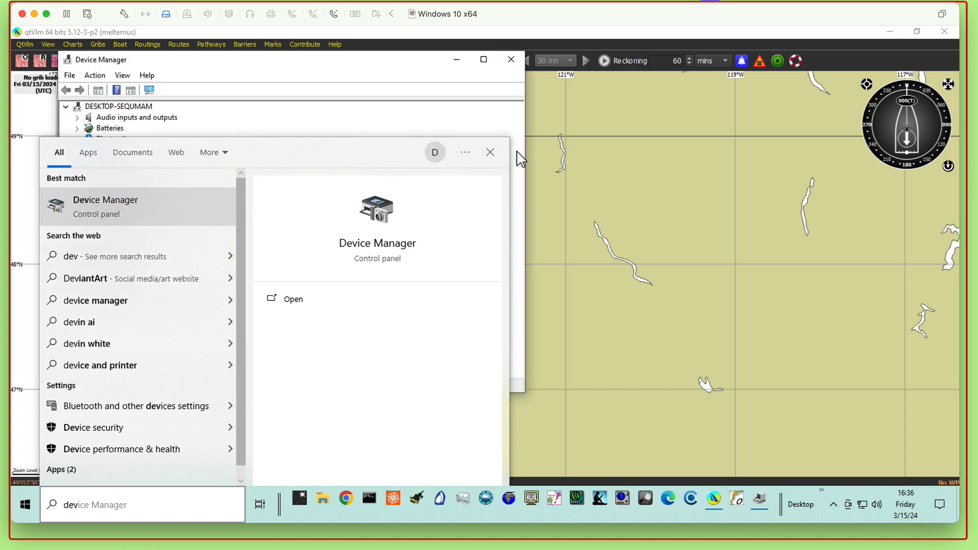
left_click(490, 152)
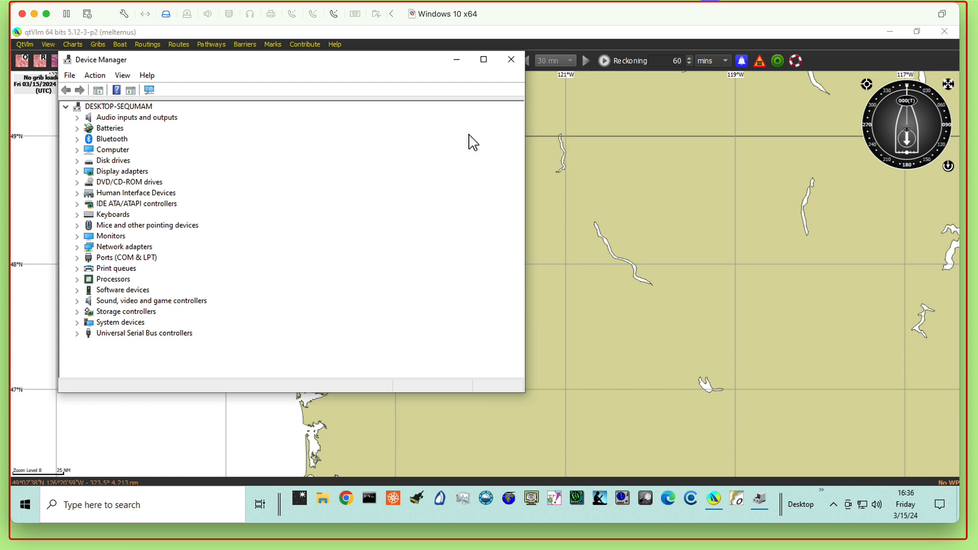
left_click(77, 258)
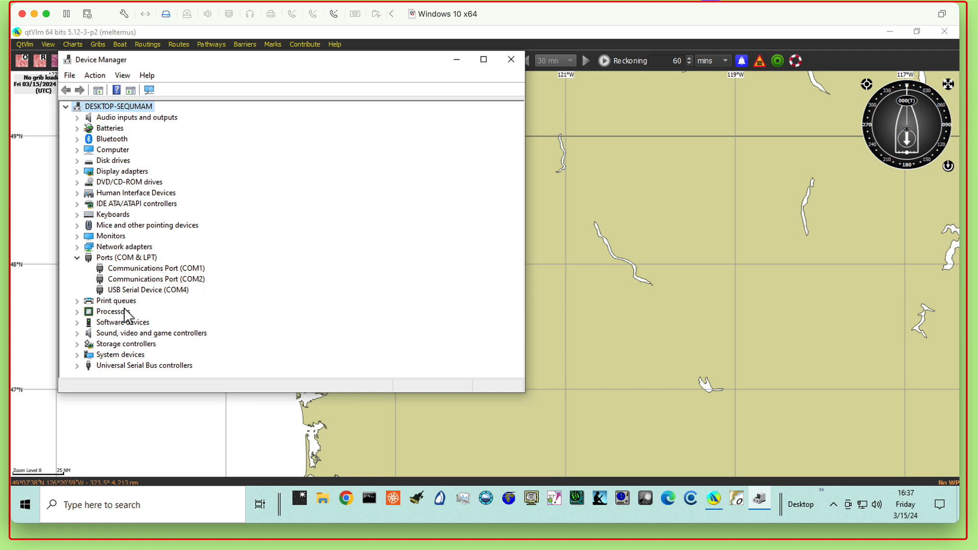
left_click(152, 294)
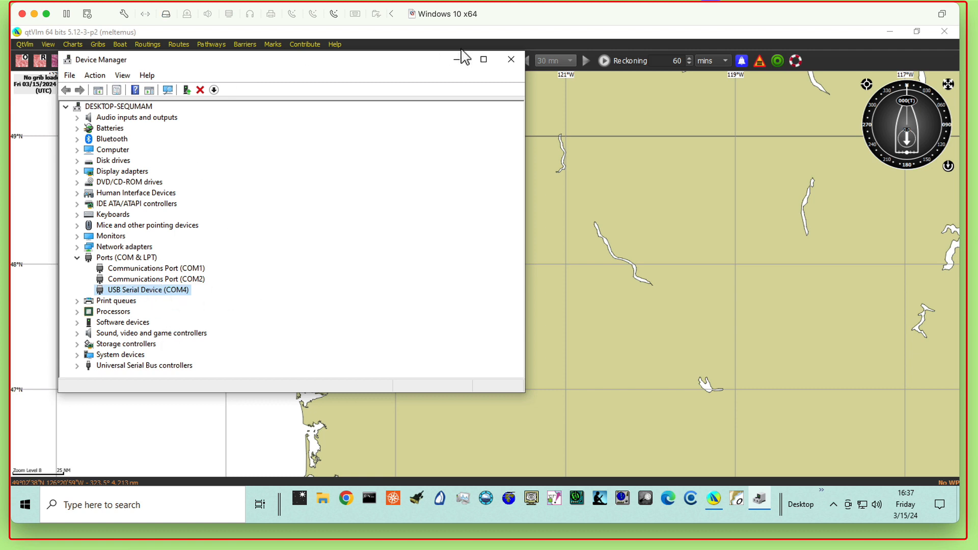
left_click(507, 62)
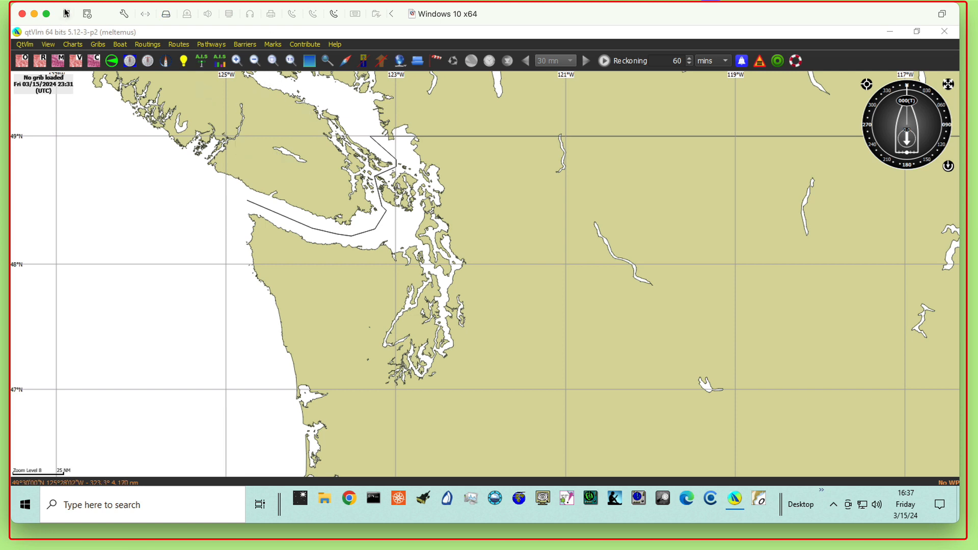
Have the PRE histogram enabled in the qtVlm Instruments configuration and accept the settings
left_click(25, 44)
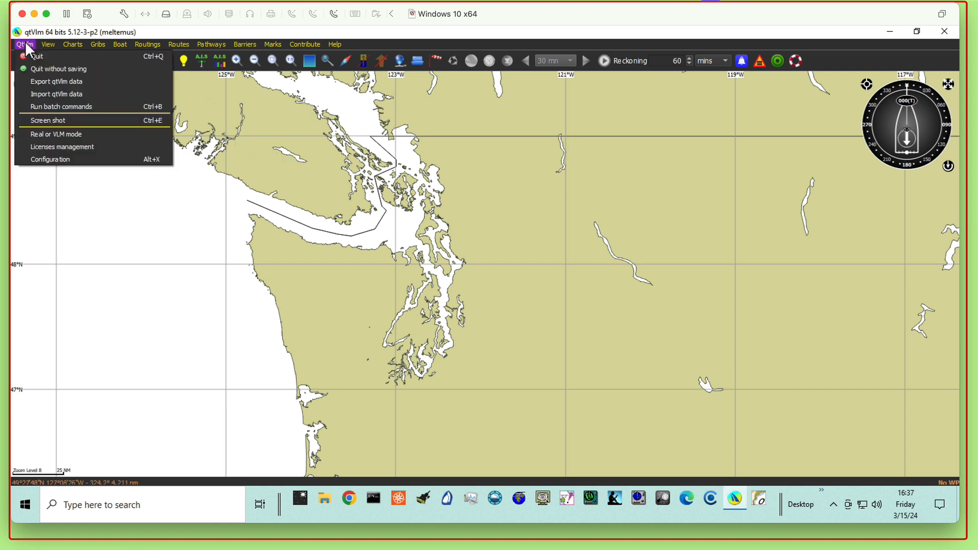
left_click(50, 158)
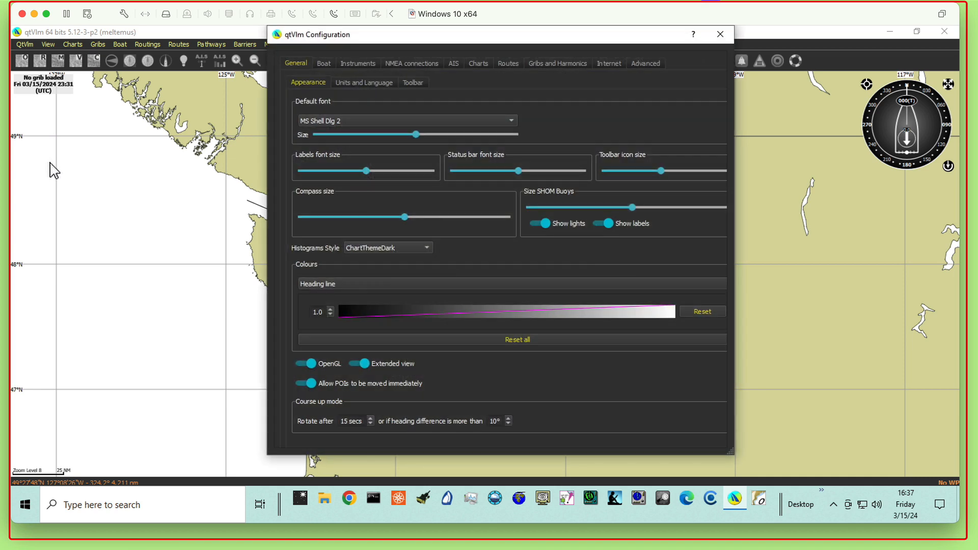
left_click(359, 66)
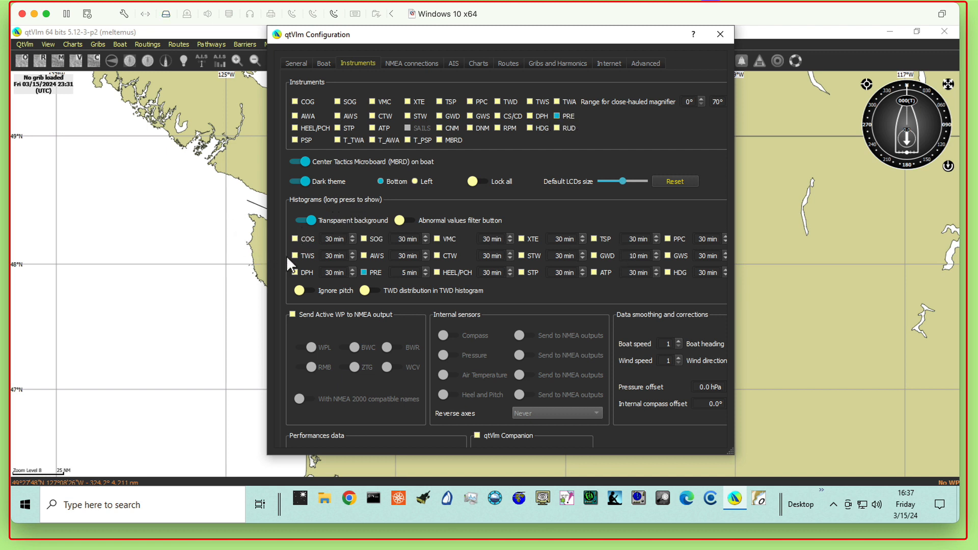
left_click(363, 272)
scroll(640, 445, "down", 1)
scroll(634, 438, "down", 2)
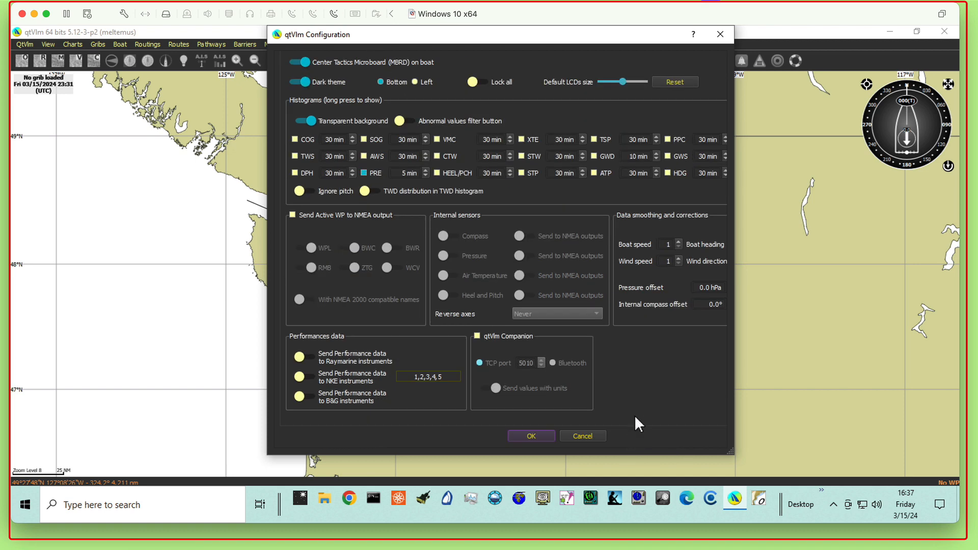
left_click(527, 434)
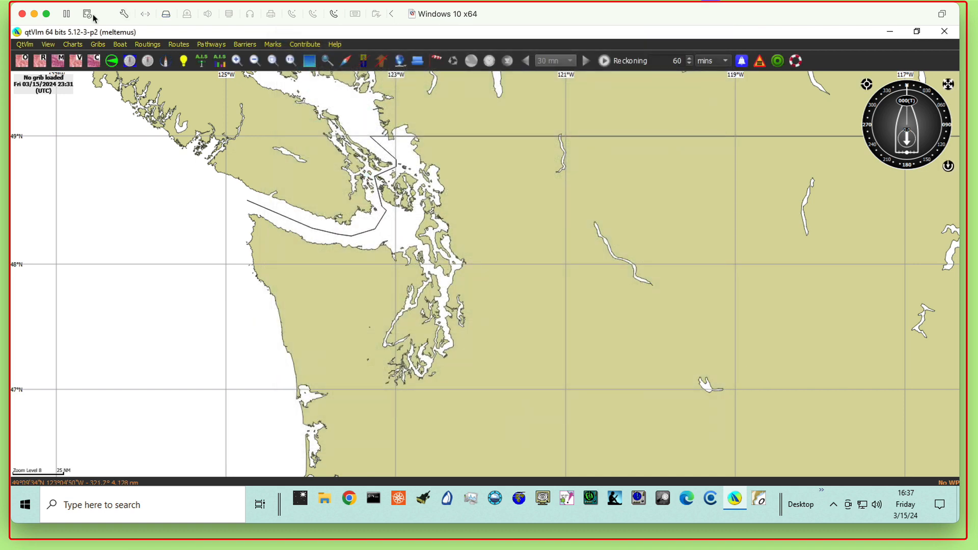
Show the pressure instrument and histogram over the chart and start the NMEA connection
left_click(128, 62)
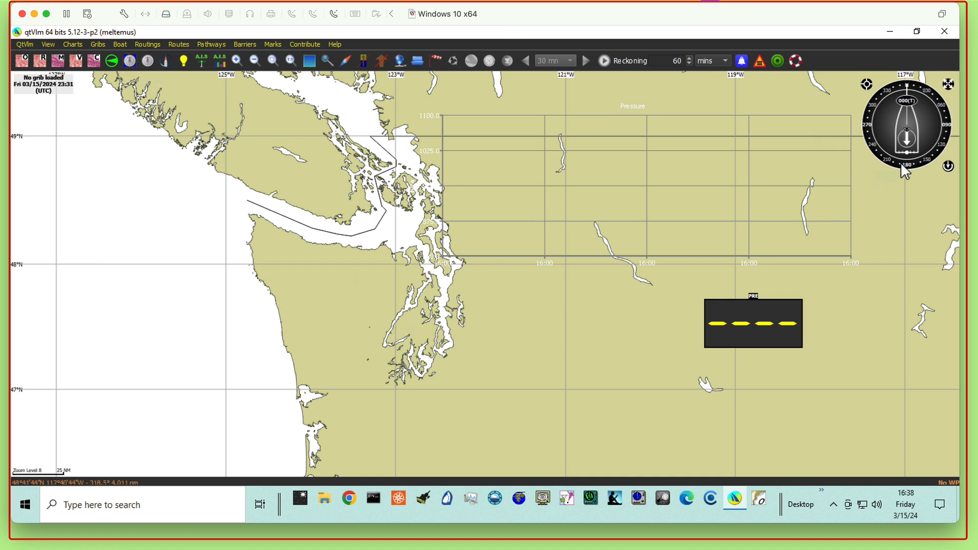
left_click(948, 166)
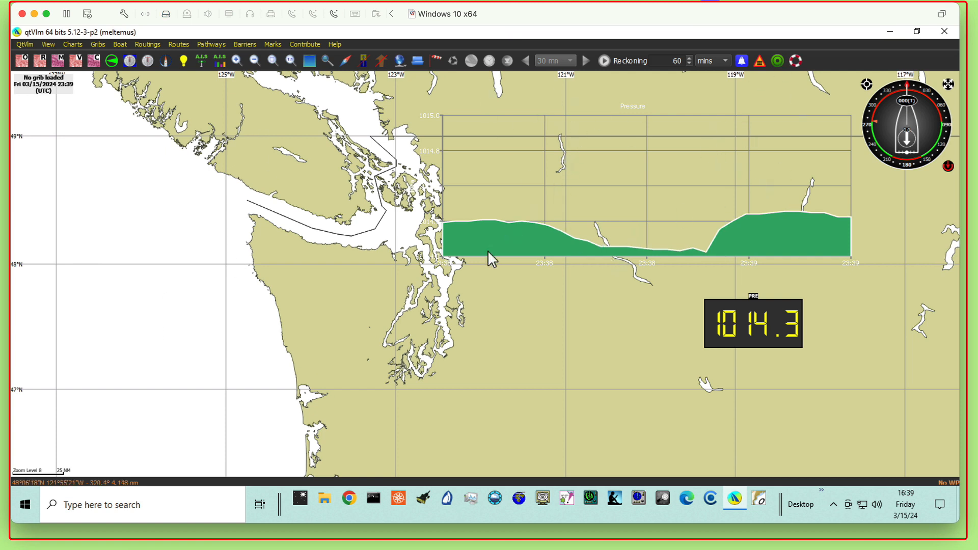
left_click(771, 3)
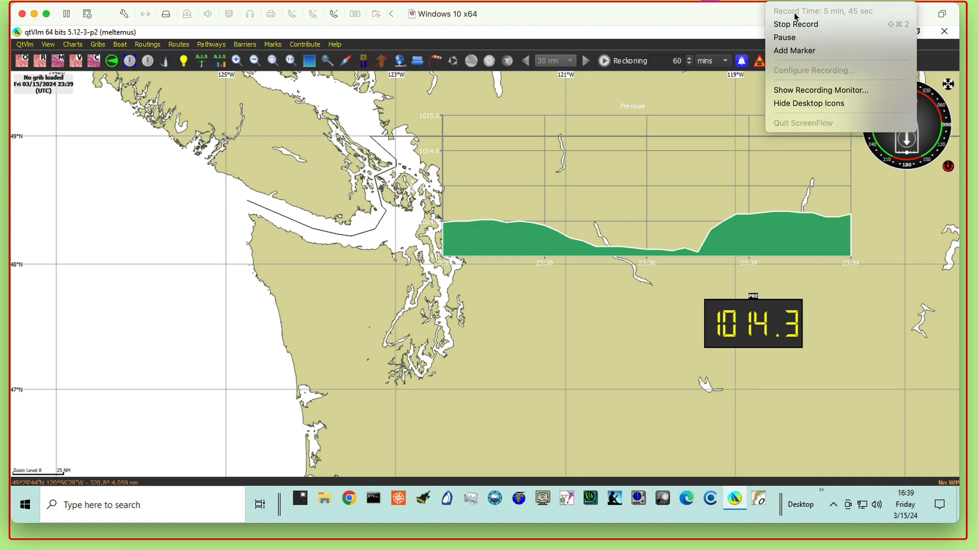